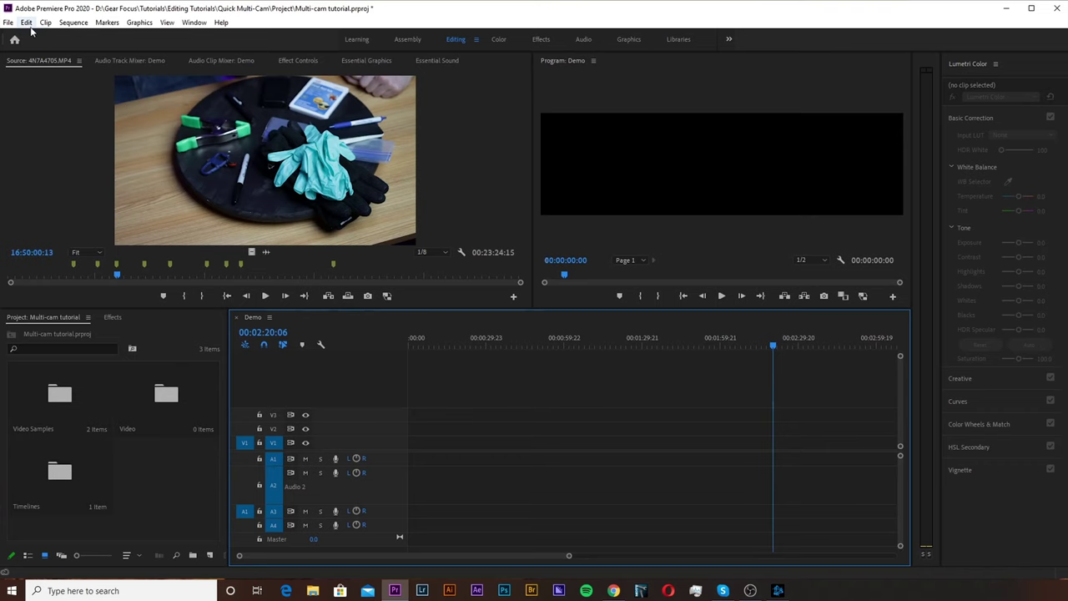
Search 'nest' in Keyboard Shortcuts to confirm the Nest shortcut is F11, then close the dialog.
{"action": "left_click", "coordinate": [27, 24]}
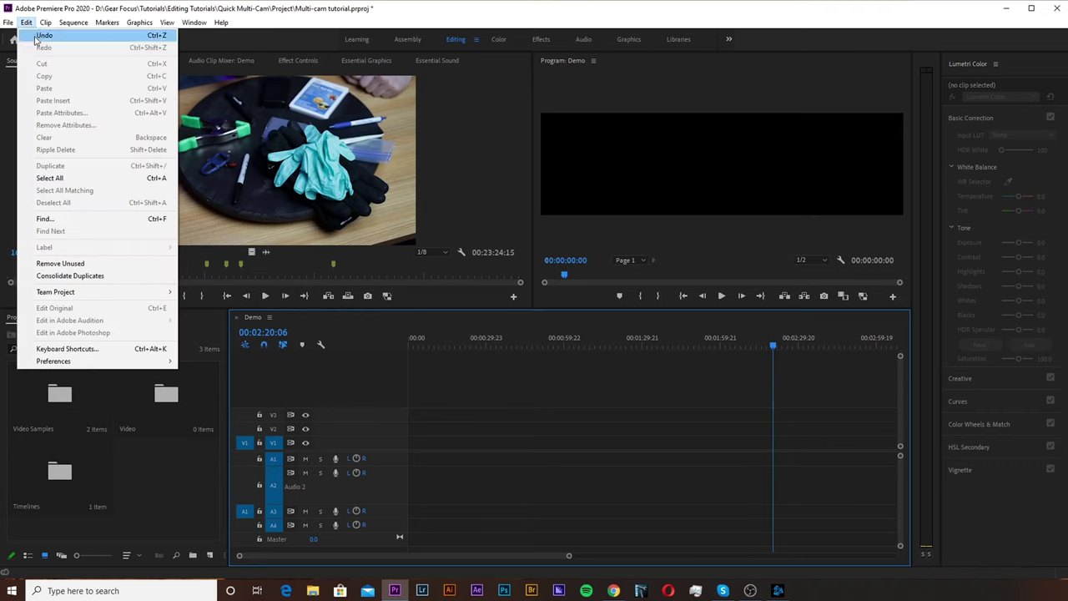
{"action": "left_click", "coordinate": [61, 350]}
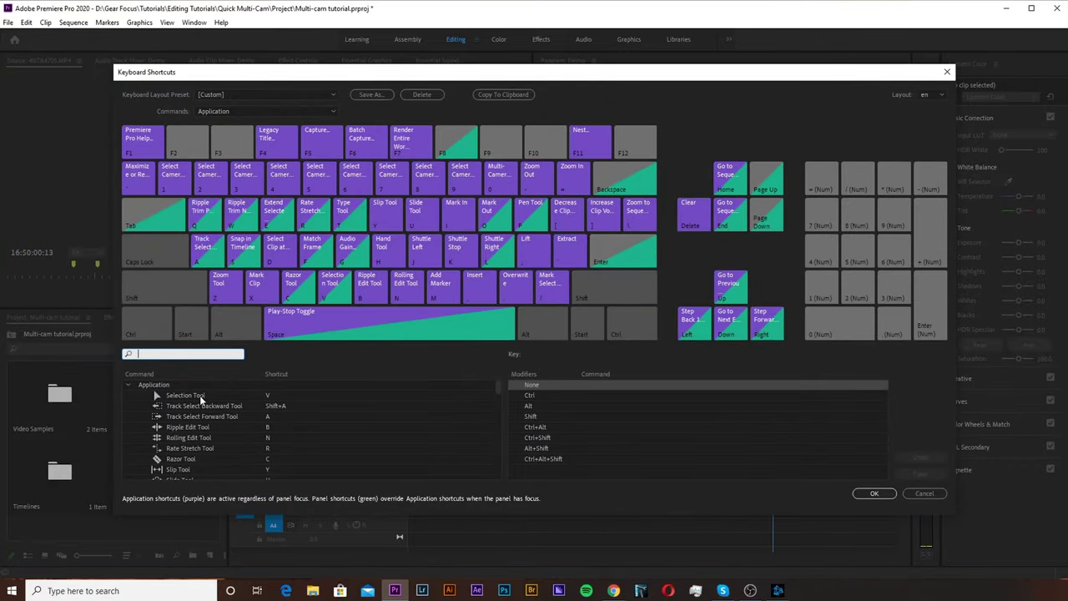
{"action": "type", "text": "nest"}
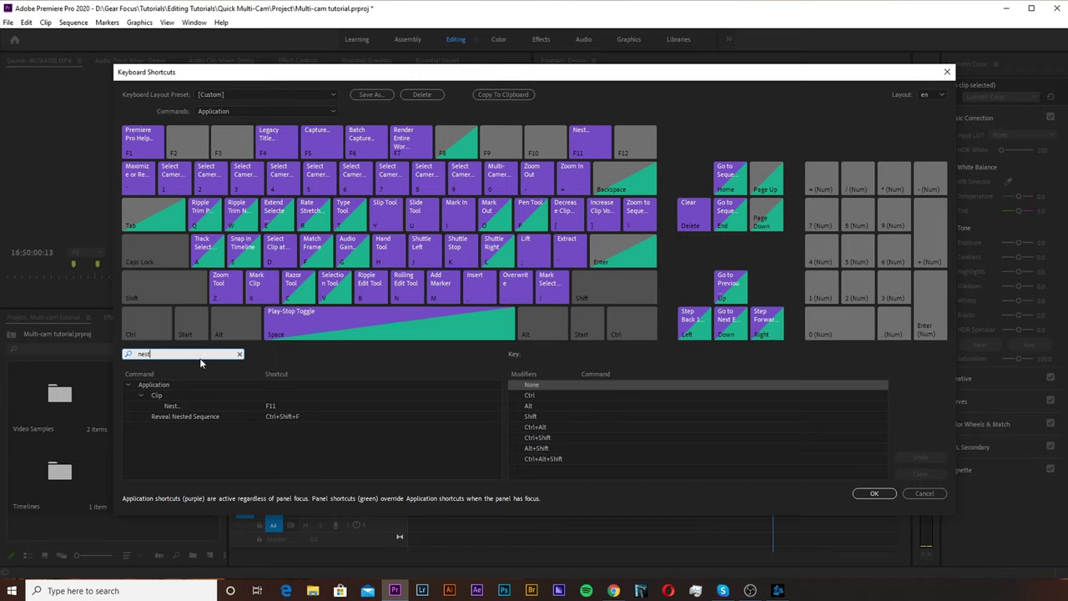
{"action": "left_click", "coordinate": [874, 493]}
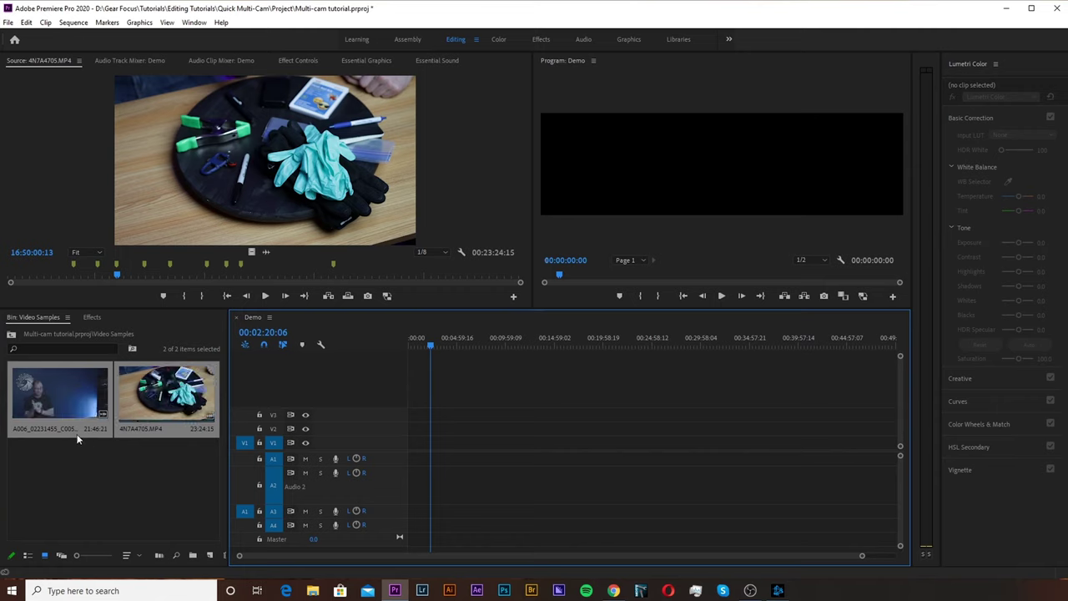
Add both clips to the Demo timeline with 4N7A4705 above the A006 clip, then select them.
{"action": "left_click_drag", "start_coordinate": [58, 426], "coordinate": [349, 444]}
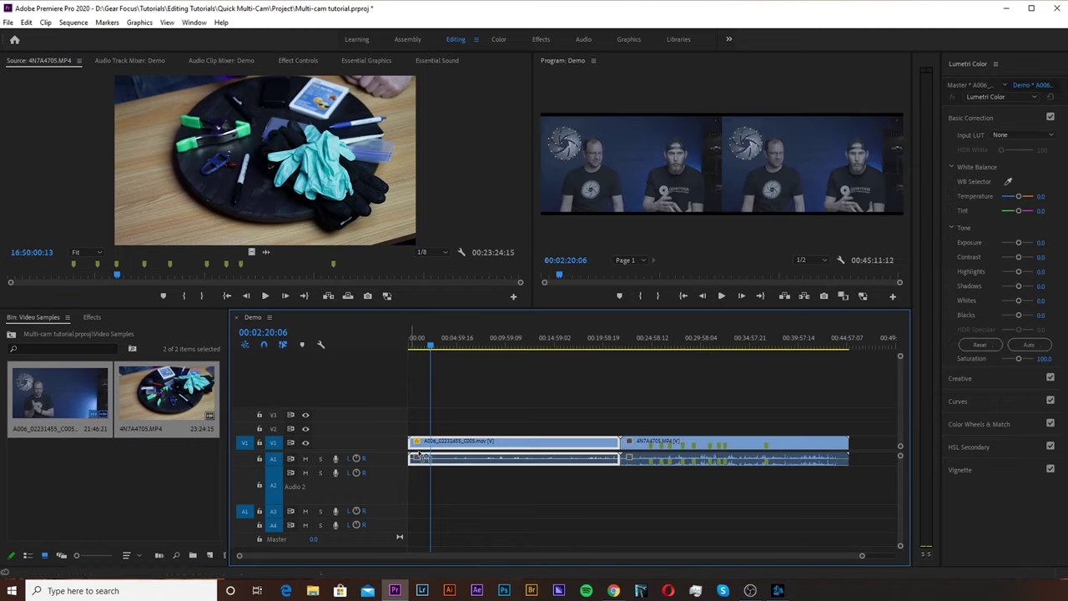
{"action": "left_click_drag", "start_coordinate": [676, 441], "coordinate": [437, 433]}
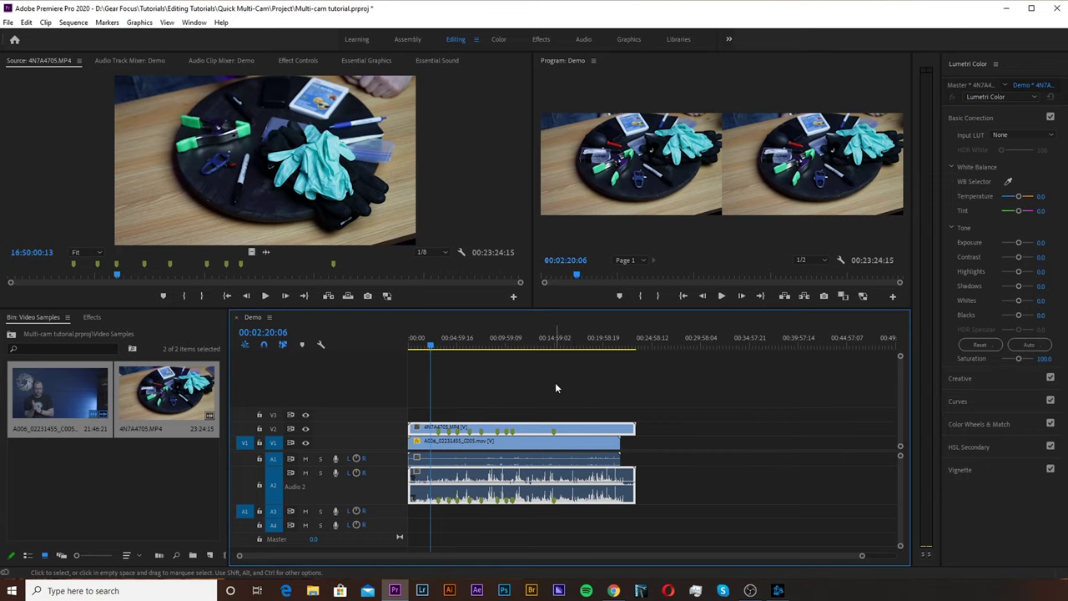
{"action": "left_click_drag", "start_coordinate": [618, 382], "coordinate": [458, 523]}
Synchronize the stacked clips by Audio using track channel 1.
{"action": "right_click", "coordinate": [493, 466]}
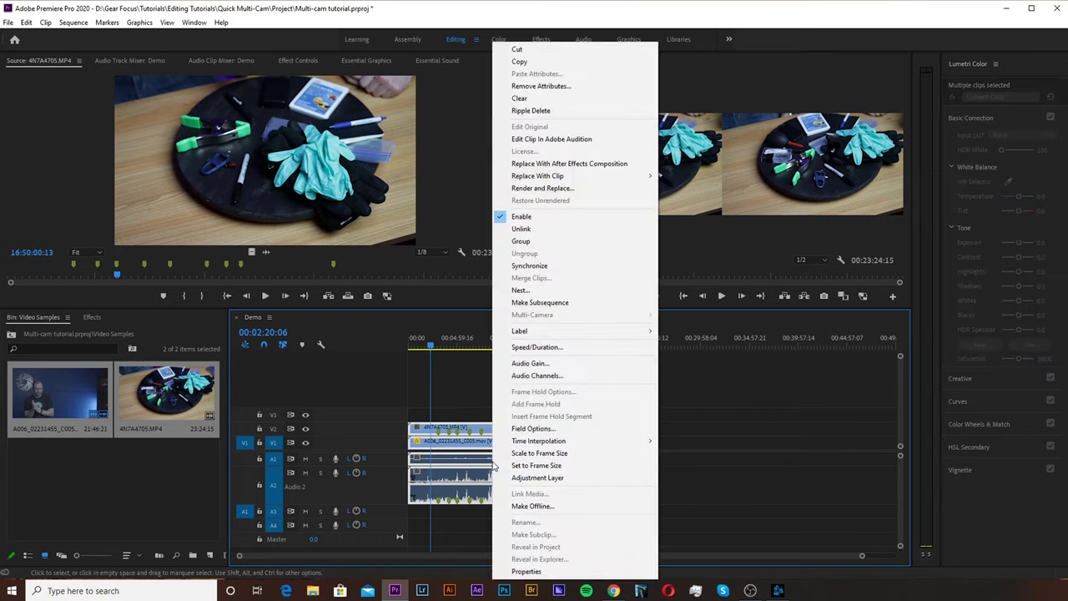
{"action": "left_click", "coordinate": [529, 265]}
{"action": "left_click", "coordinate": [464, 322]}
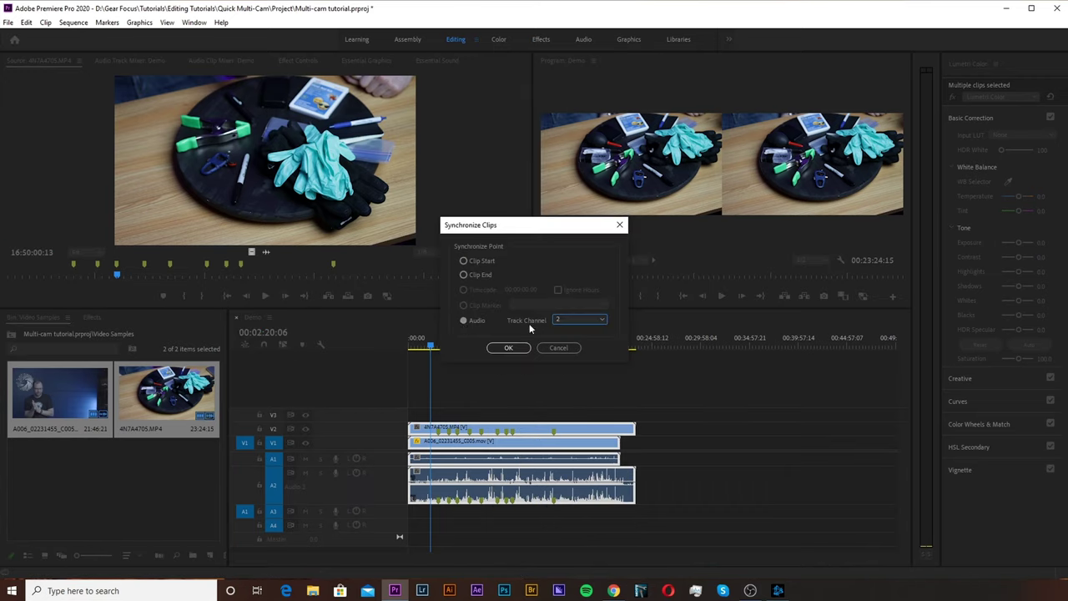
{"action": "left_click", "coordinate": [590, 320]}
{"action": "left_click", "coordinate": [572, 332]}
{"action": "left_click", "coordinate": [509, 348]}
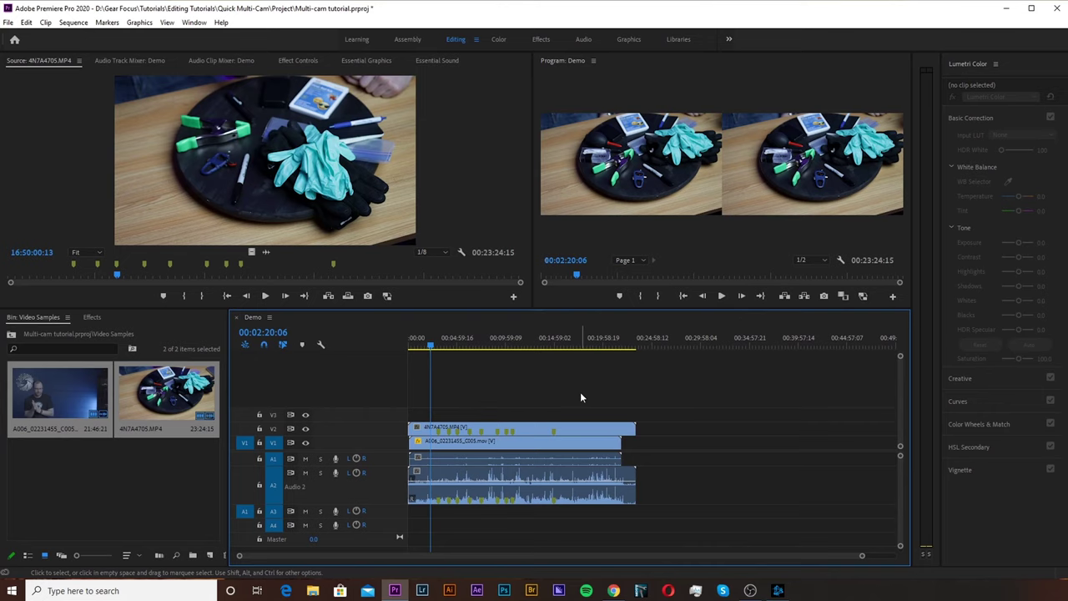
Nest the selected synced clips into a new sequence named 'Multicam'.
{"action": "left_click_drag", "start_coordinate": [587, 389], "coordinate": [485, 533]}
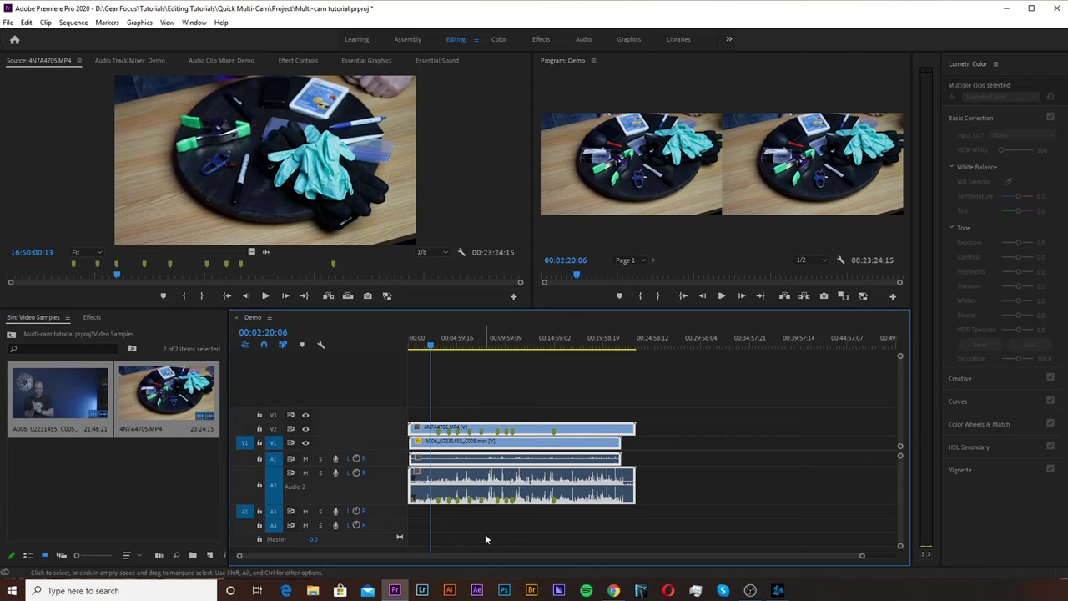
{"action": "key", "text": "ctrl+alt+n"}
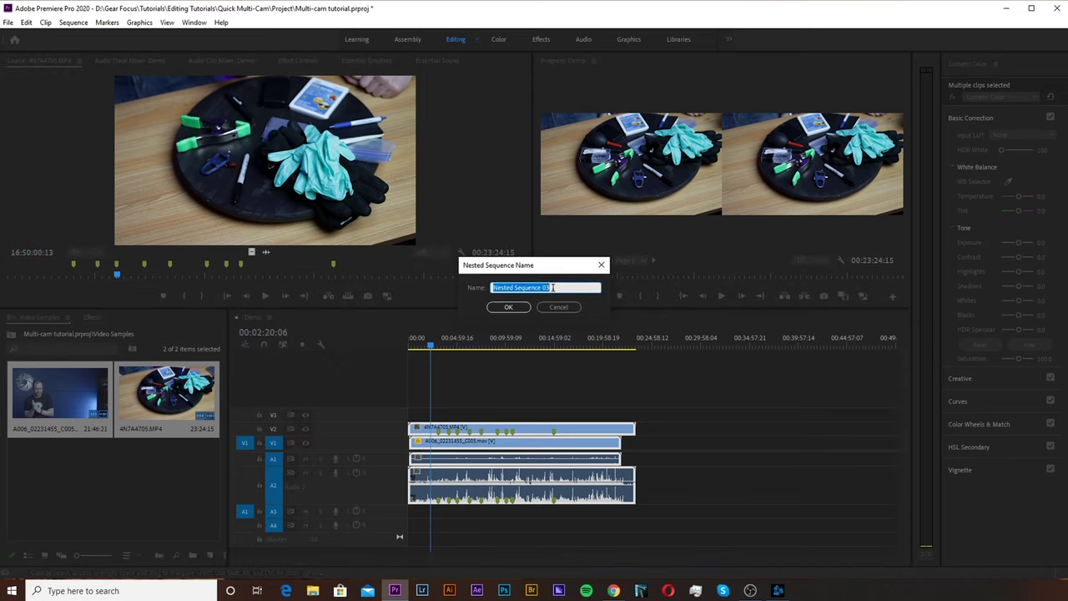
{"action": "key", "text": "BackSpace"}
{"action": "type", "text": "Multicam"}
{"action": "key", "text": "Return"}
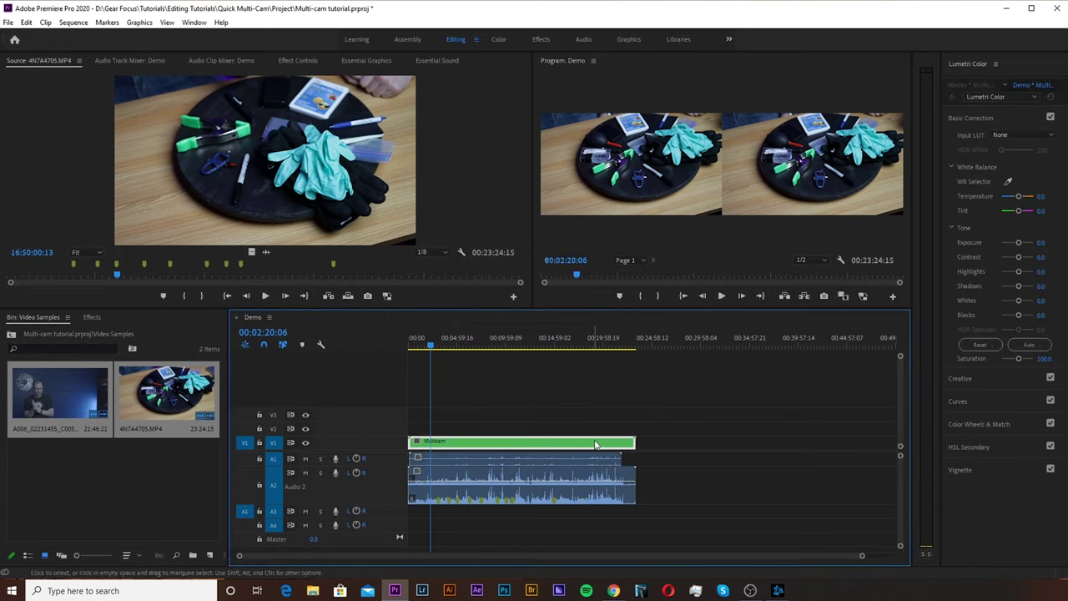
Enable Multi-Camera on the Multicam clip and put the playhead at 00:04:59:23.
{"action": "scroll", "coordinate": [438, 441], "scroll_direction": "up", "scroll_amount": 3}
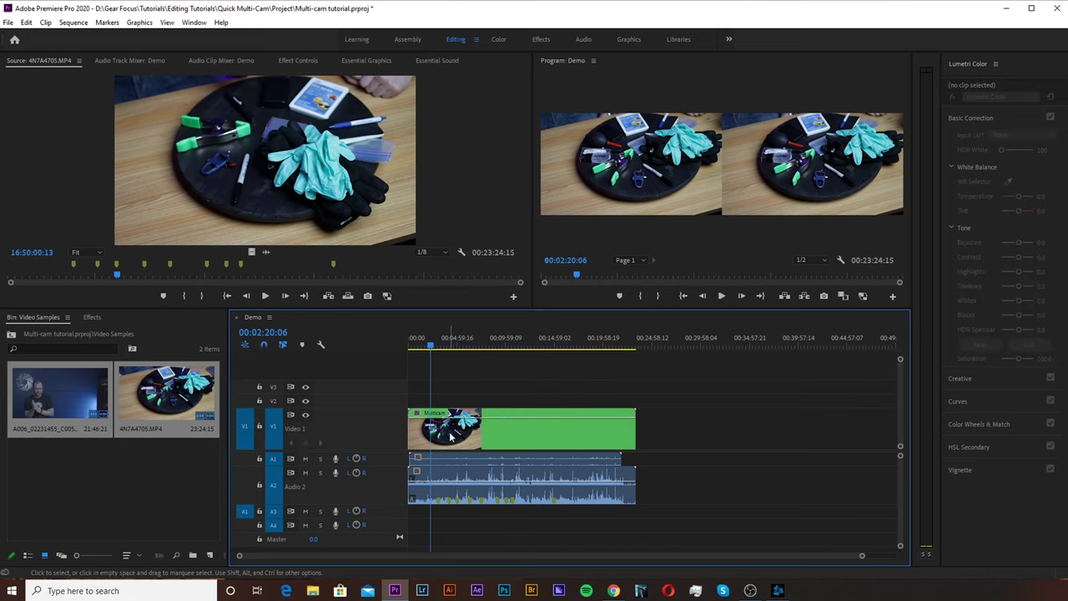
{"action": "right_click", "coordinate": [450, 435]}
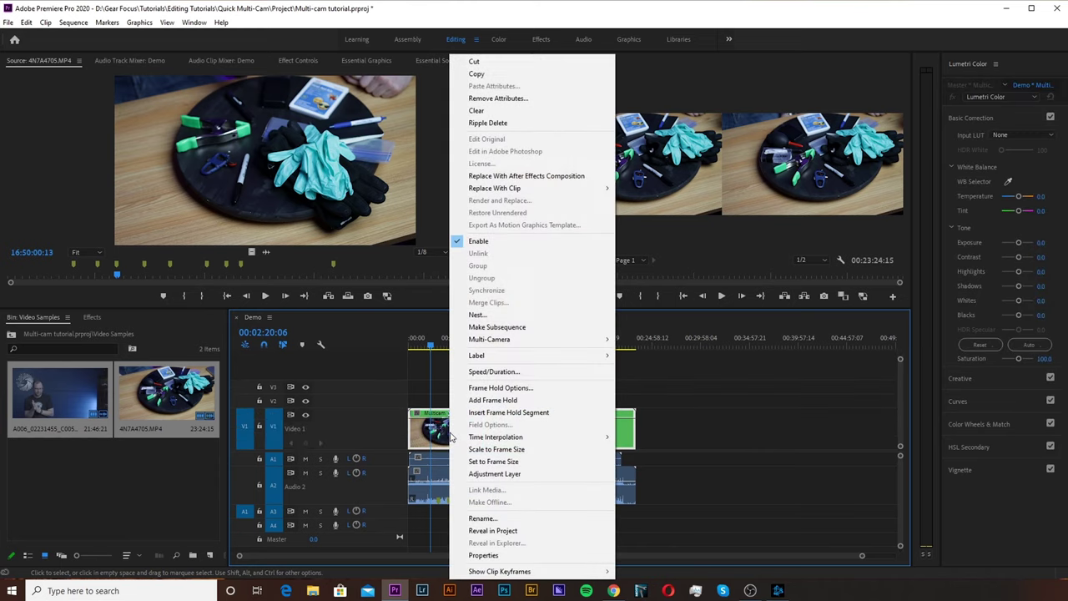
{"action": "mouse_move", "coordinate": [585, 339]}
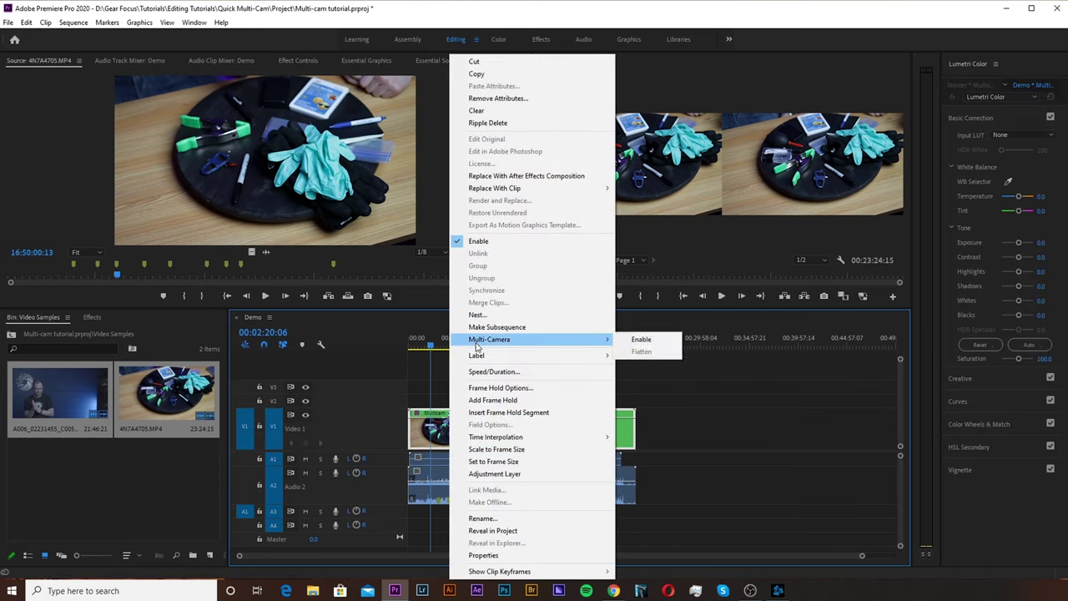
{"action": "left_click", "coordinate": [627, 340]}
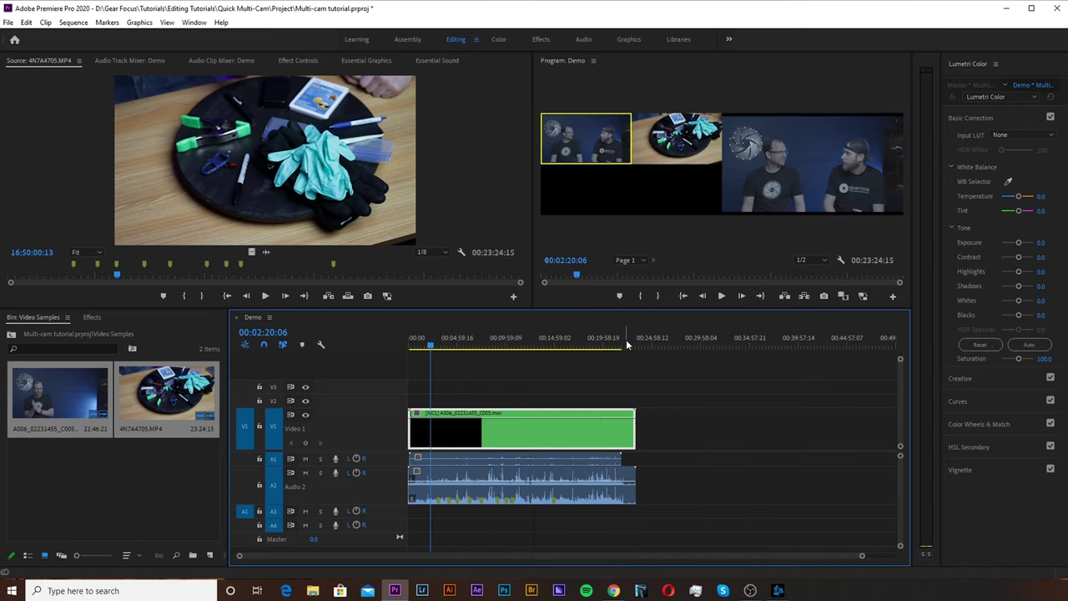
{"action": "left_click", "coordinate": [458, 347]}
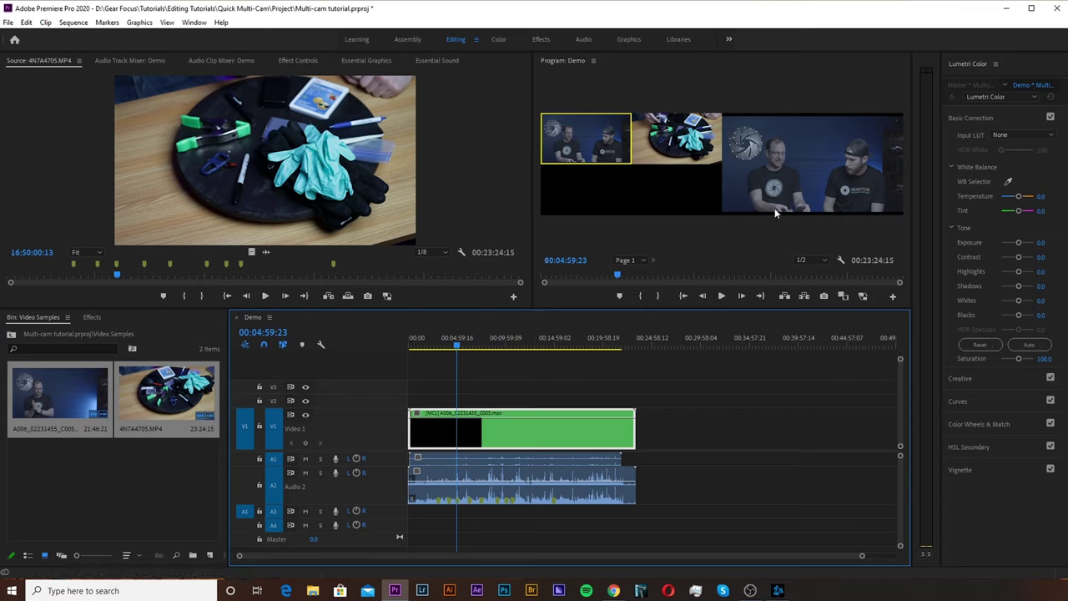
{"action": "left_click", "coordinate": [842, 260]}
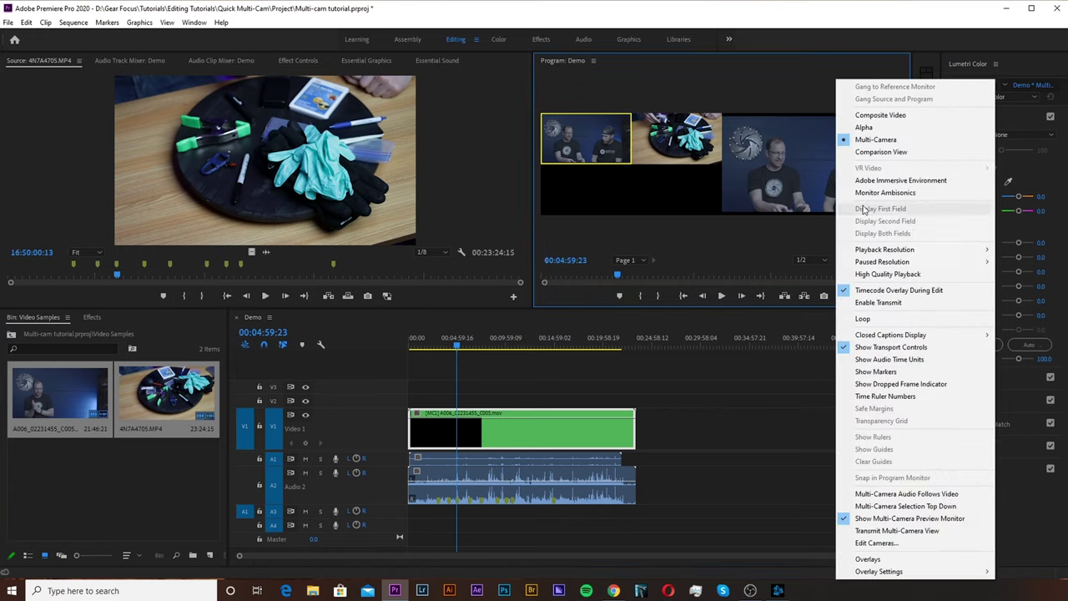
{"action": "left_click", "coordinate": [868, 114]}
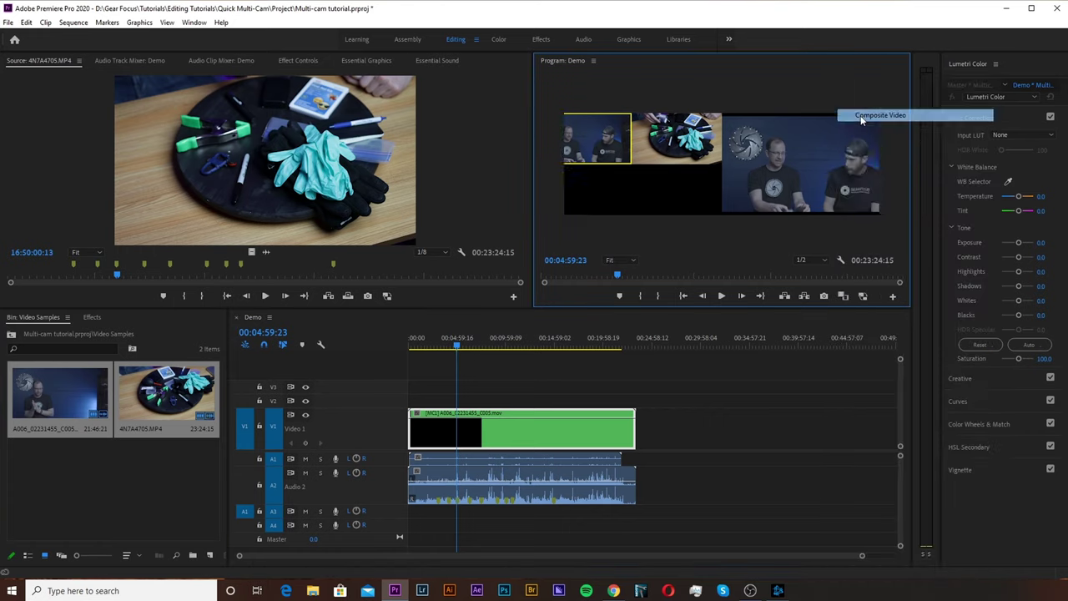
{"action": "left_click", "coordinate": [841, 260]}
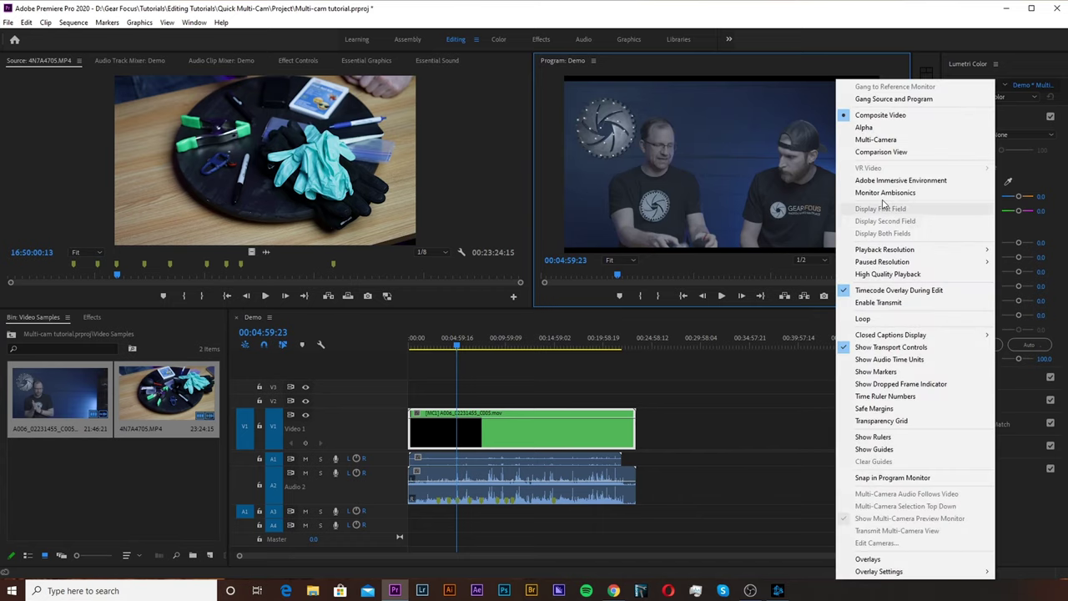
{"action": "left_click", "coordinate": [877, 141]}
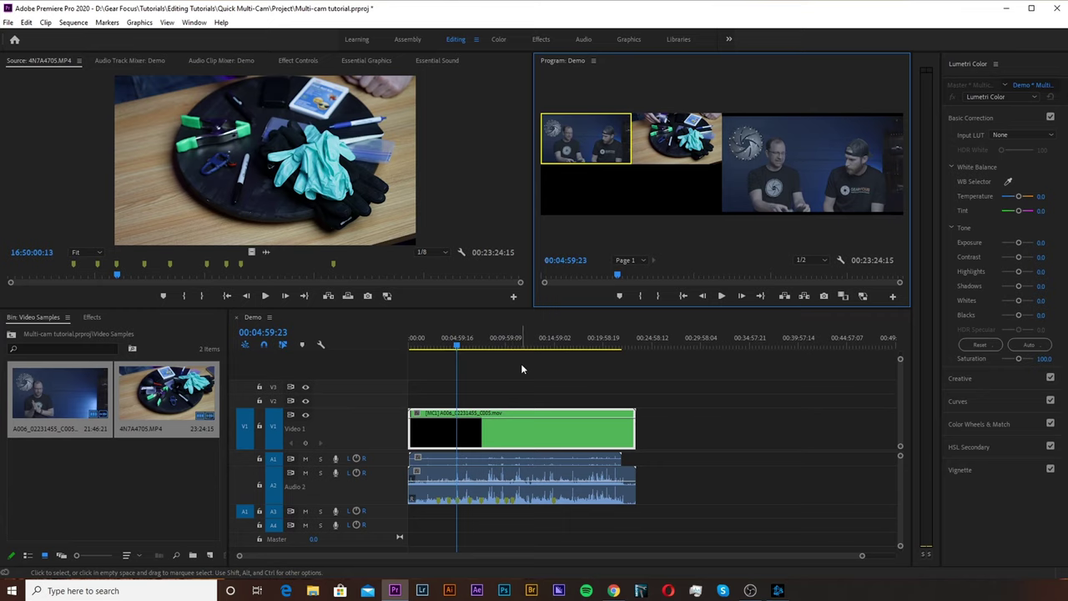
During playback cut to camera 2, then back to camera 1, then zoom the timeline in.
{"action": "key", "text": "space"}
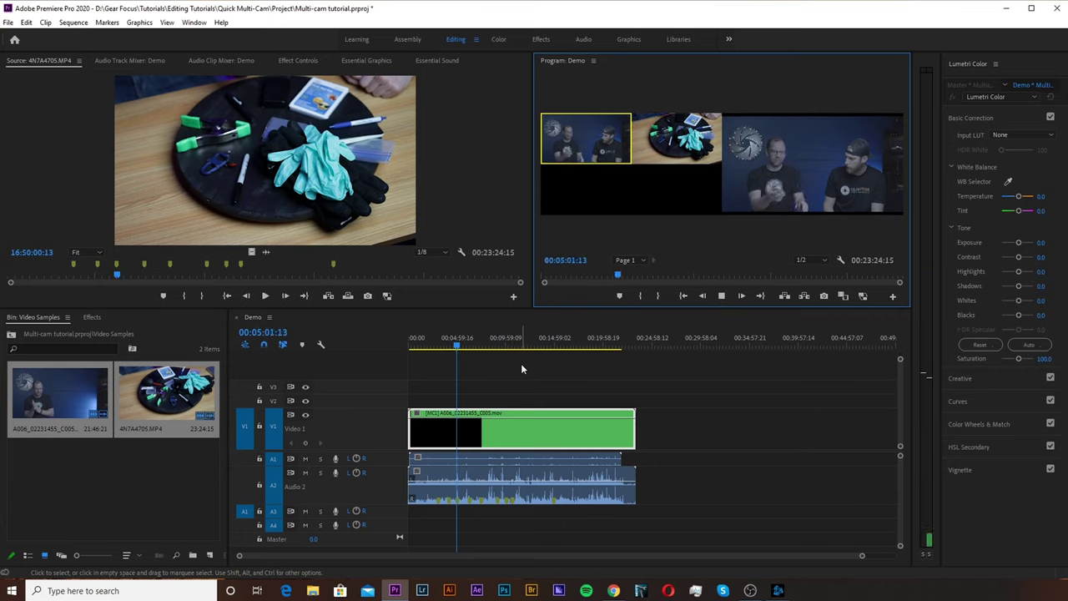
{"action": "key", "text": "2"}
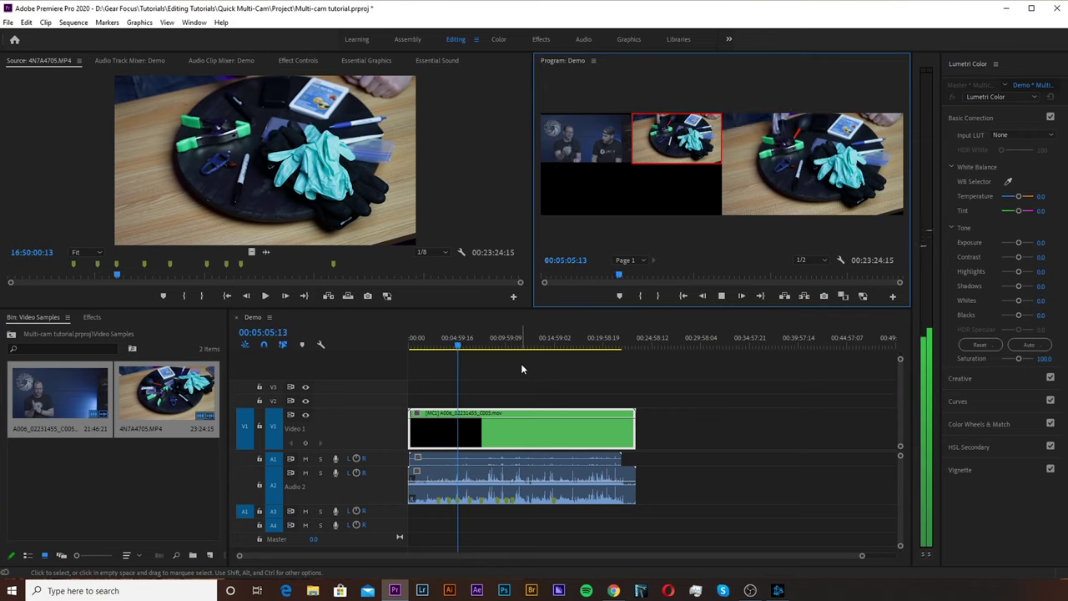
{"action": "key", "text": "1"}
{"action": "key", "text": "space"}
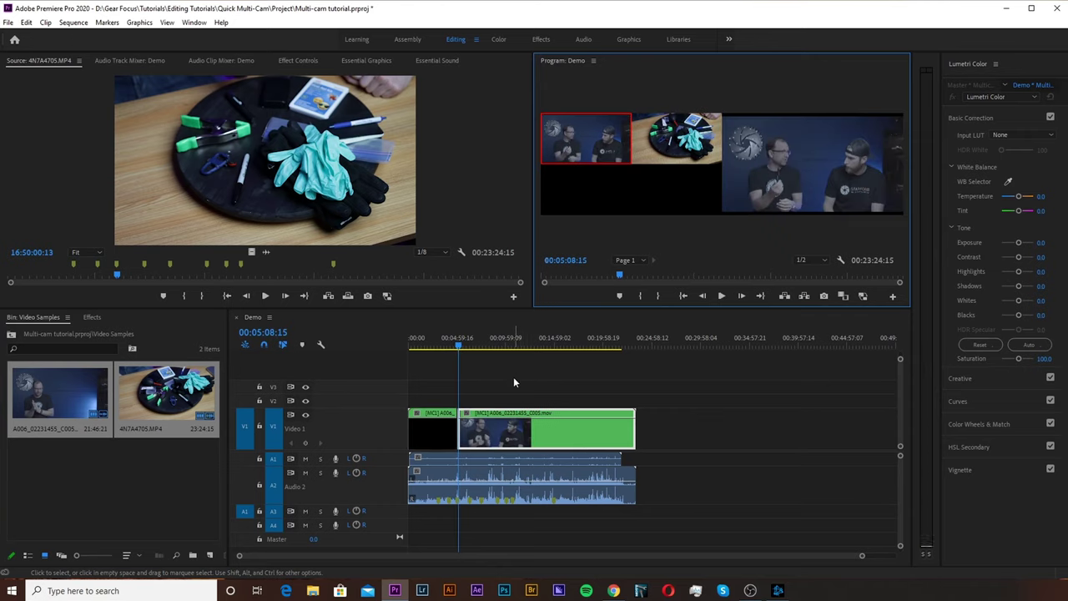
{"action": "left_click", "coordinate": [442, 358]}
{"action": "key", "text": "="}
{"action": "key", "text": "="}
{"action": "key", "text": "="}
{"action": "key", "text": "="}
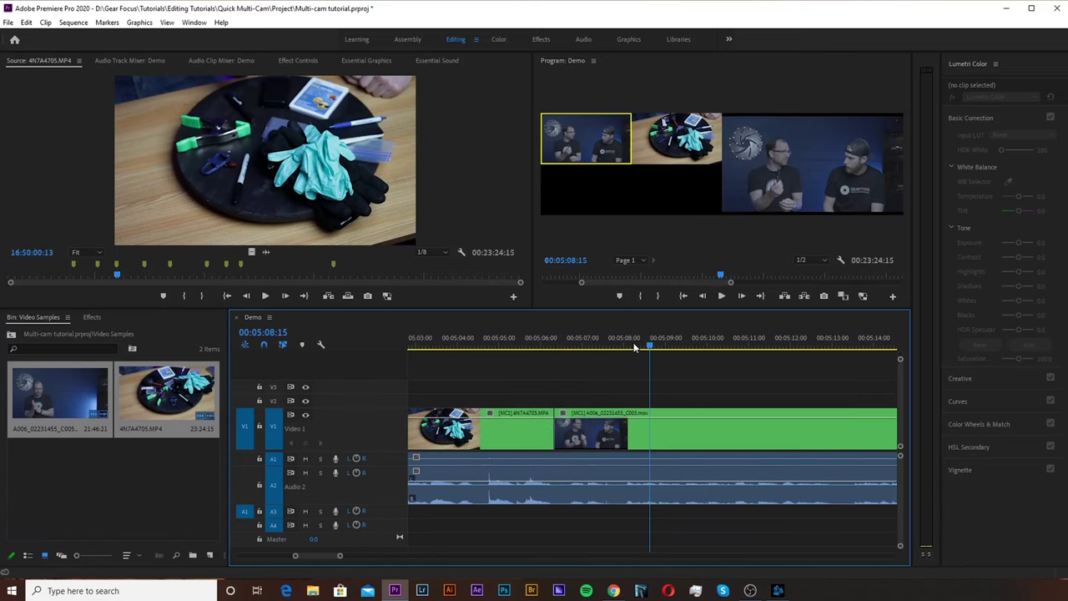
Place the playhead at the 00:05:06:08 cut back to the A006 angle.
{"action": "scroll", "coordinate": [612, 357], "scroll_direction": "up", "scroll_amount": 2}
{"action": "left_click", "coordinate": [638, 344]}
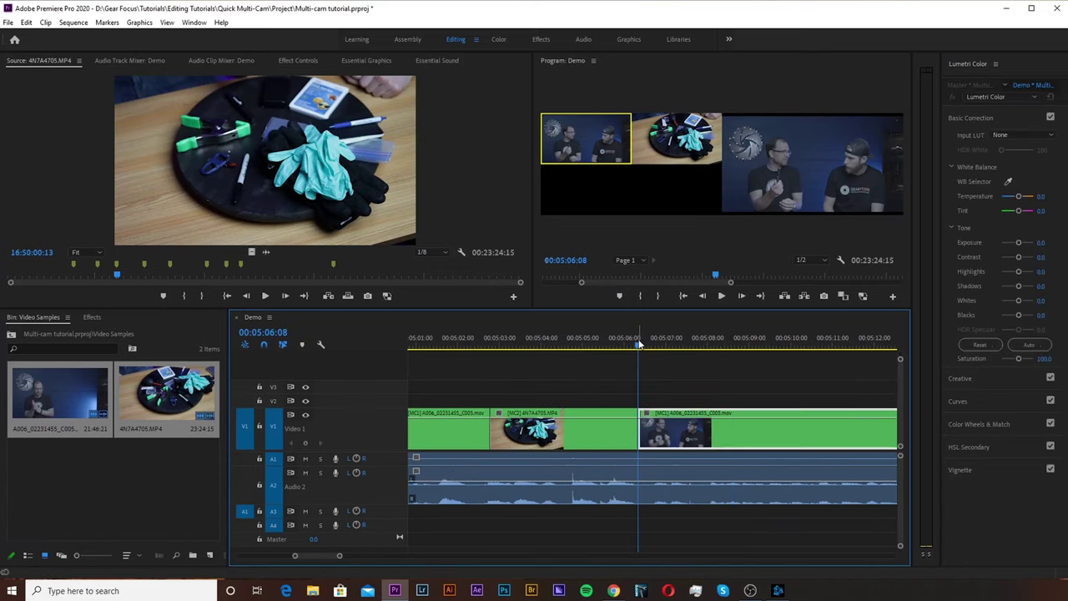